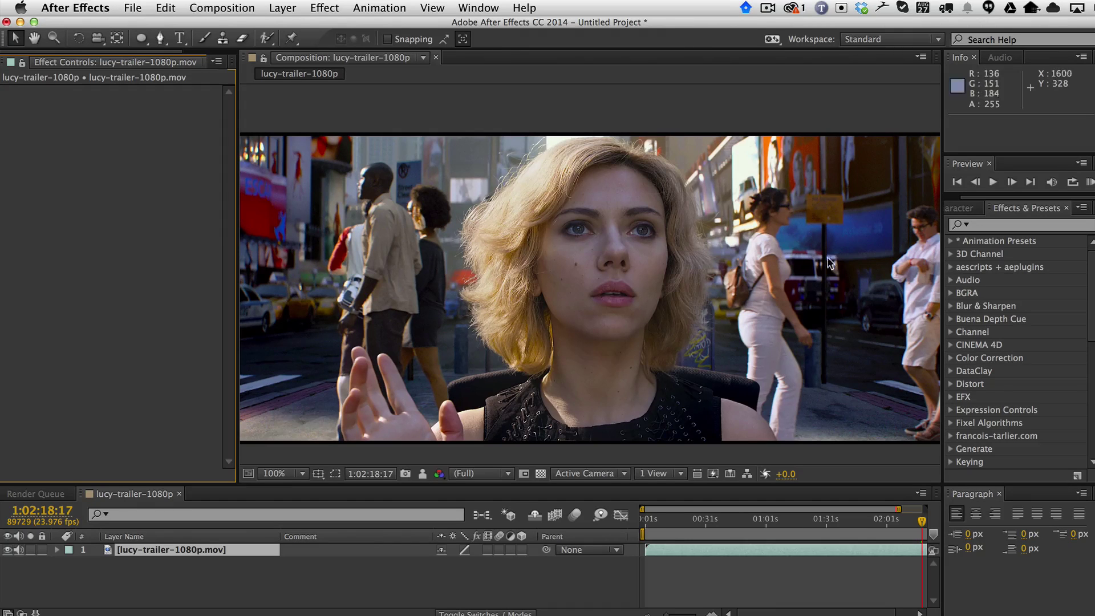
# Apply Auto Levels to the clip with White Clip at 4.40%, then switch it off.
pyautogui.click(323, 8)
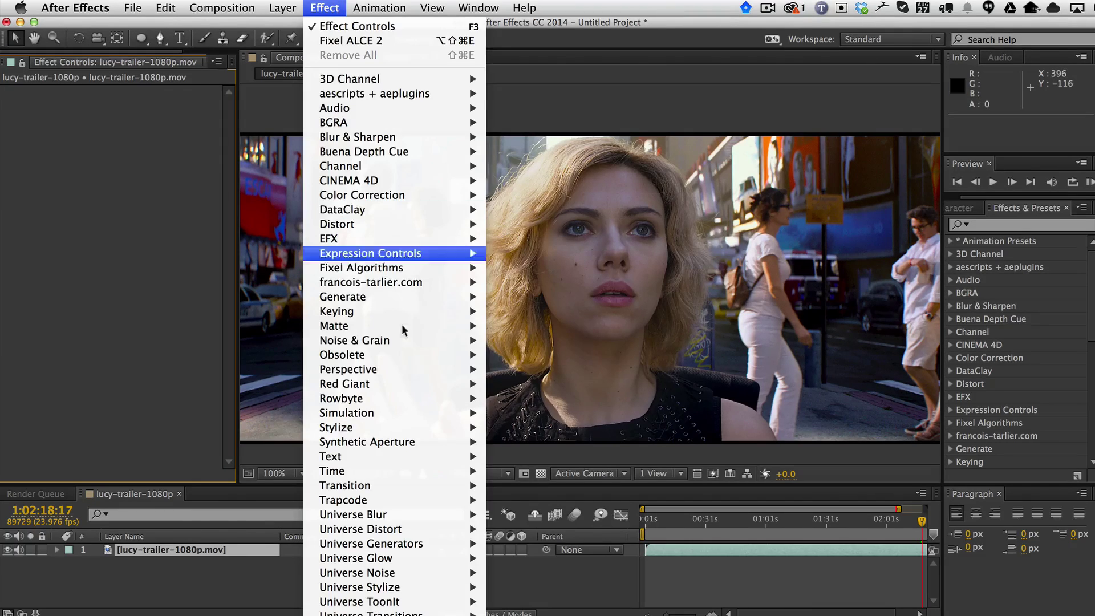
pyautogui.moveTo(382, 196)
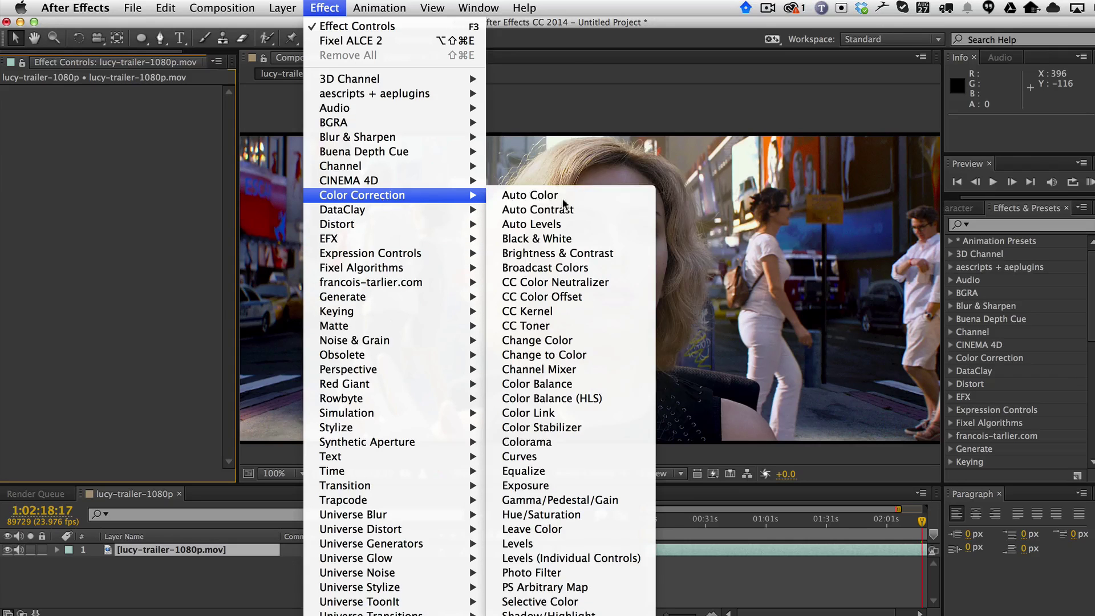
pyautogui.click(561, 225)
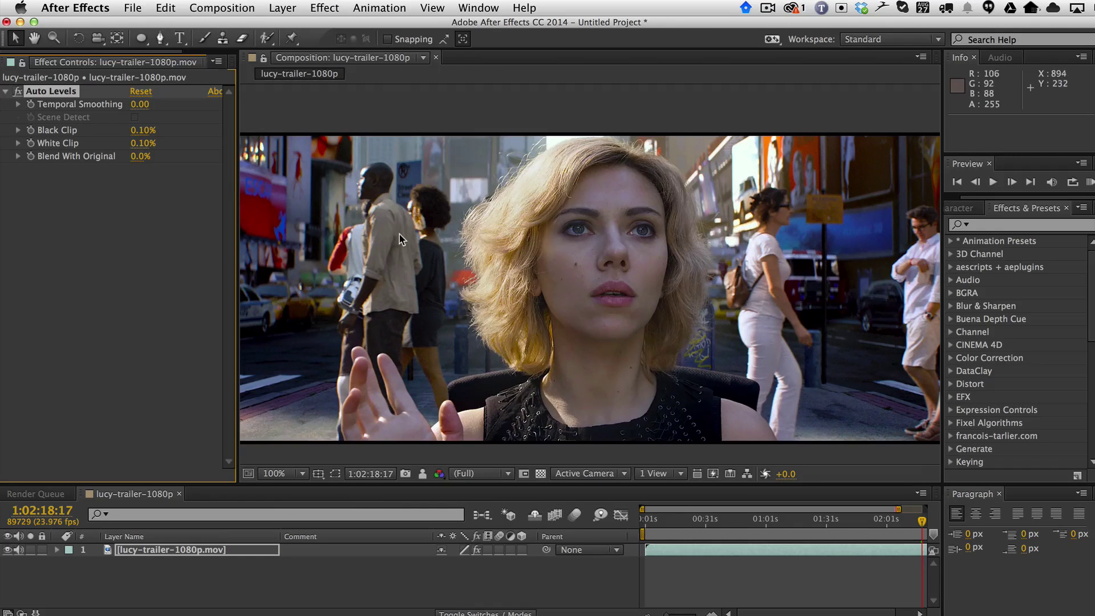
pyautogui.moveTo(155, 144); pyautogui.dragTo(181, 148)
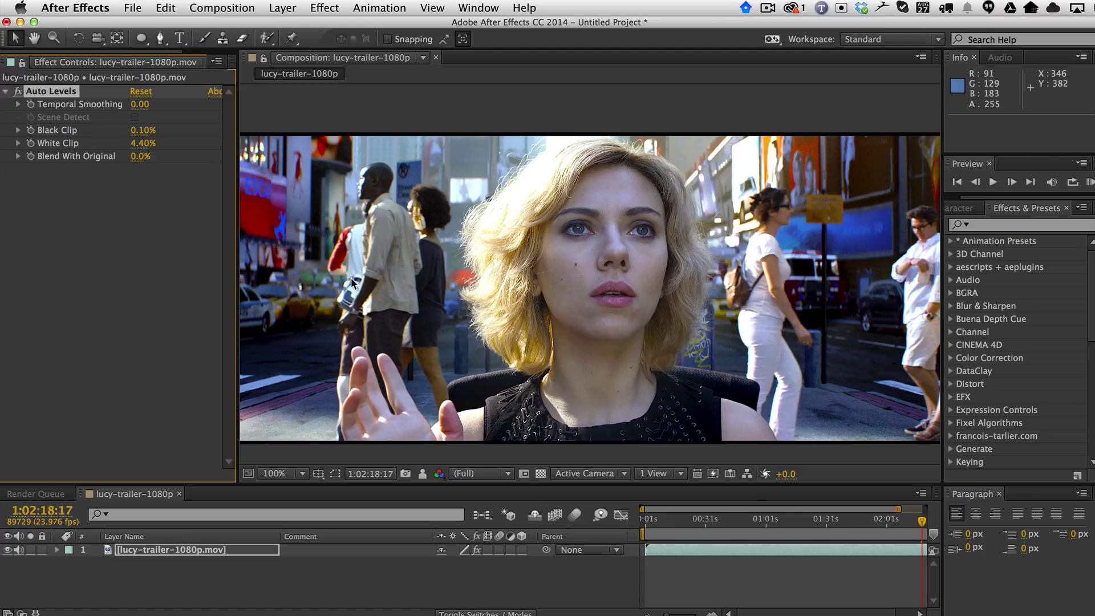
pyautogui.click(18, 92)
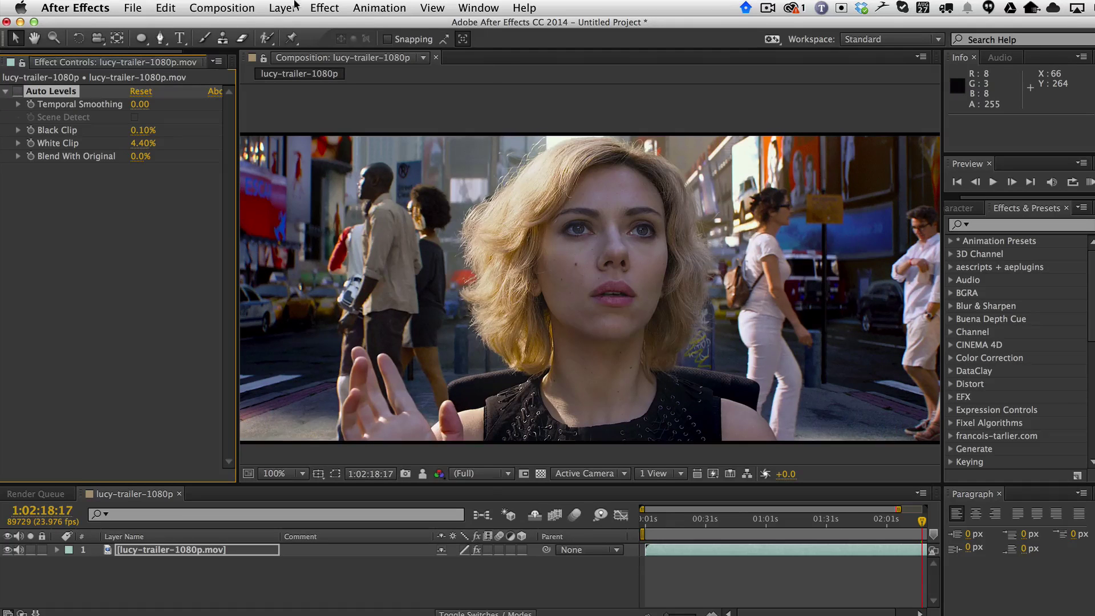
# Add a Curves effect after Auto Levels and bend its RGB curve into an S-shape.
pyautogui.click(324, 7)
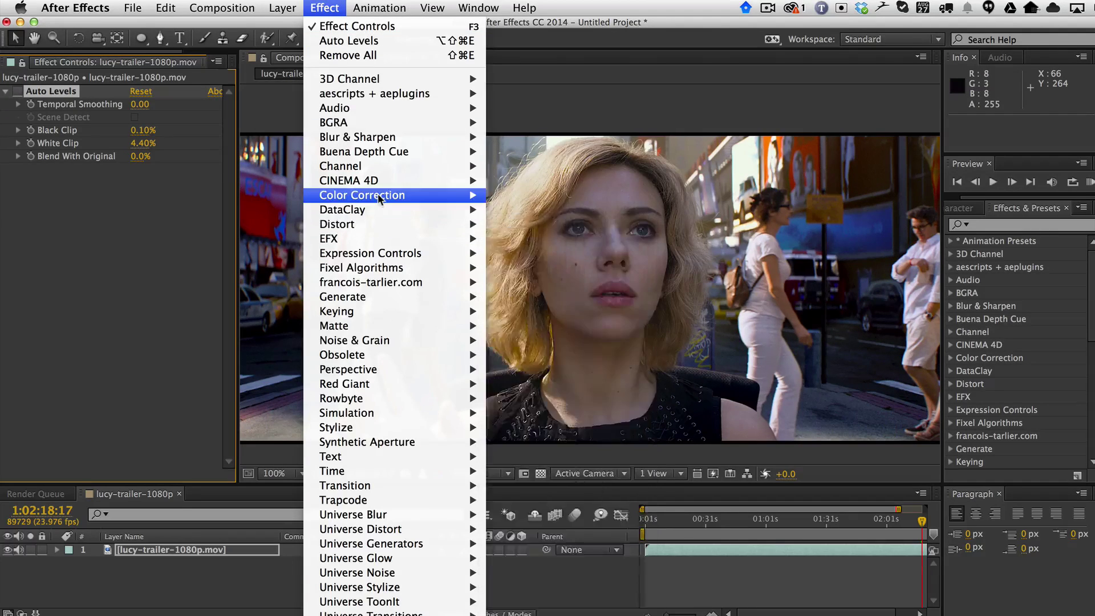
pyautogui.moveTo(378, 193)
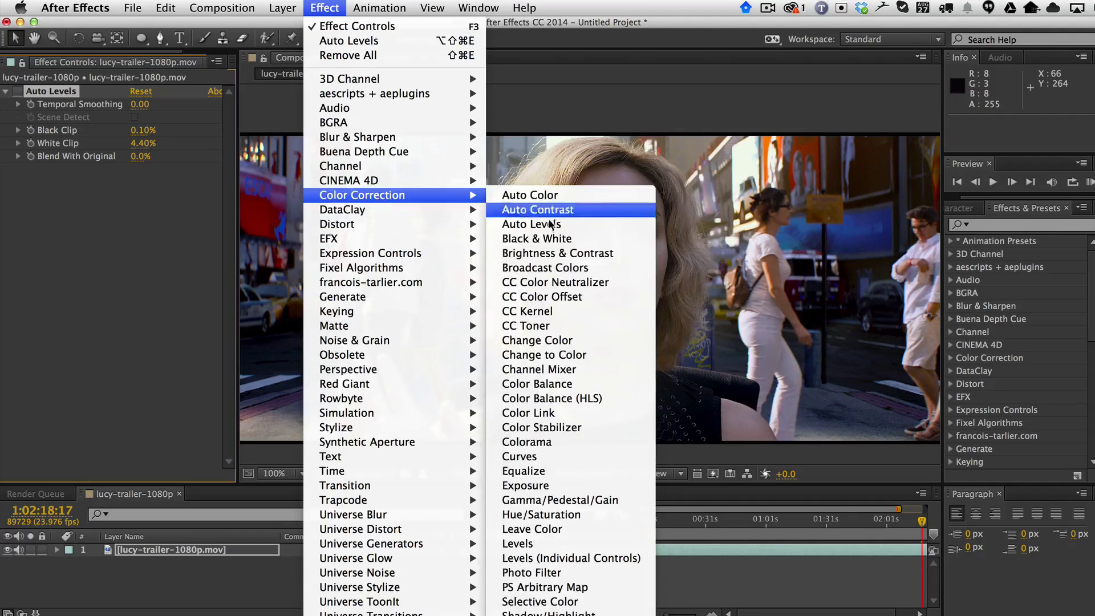
pyautogui.click(571, 456)
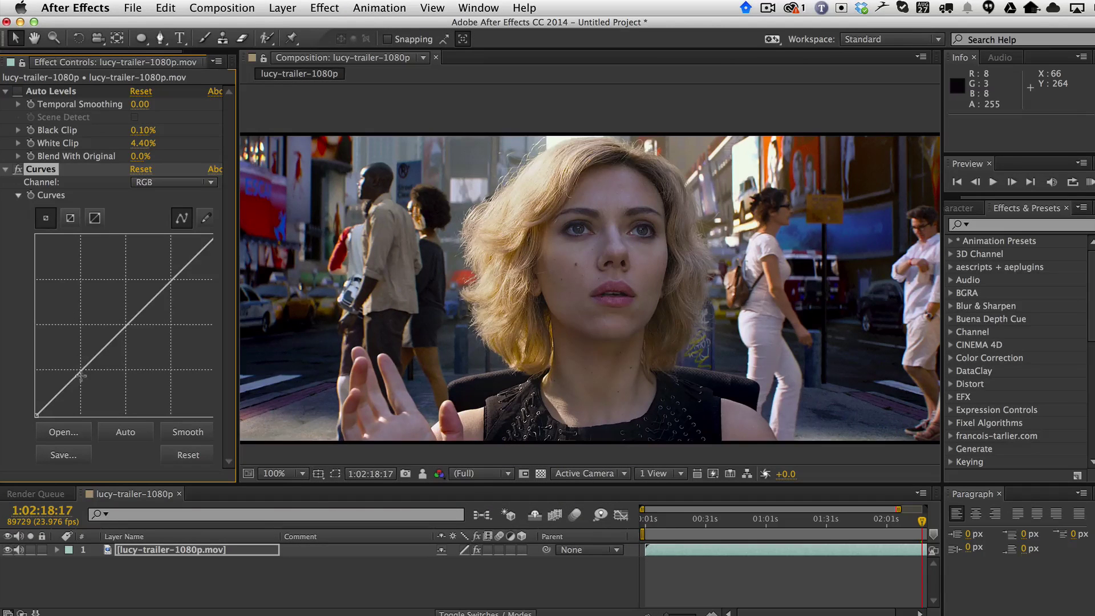
pyautogui.moveTo(81, 375); pyautogui.dragTo(99, 380)
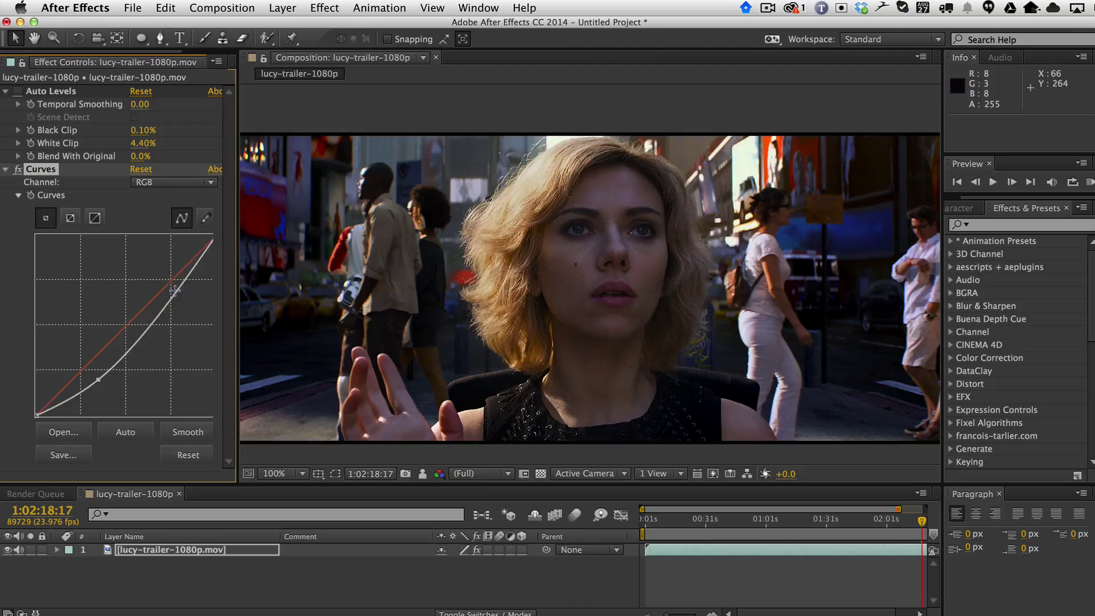
pyautogui.moveTo(174, 291); pyautogui.dragTo(171, 263)
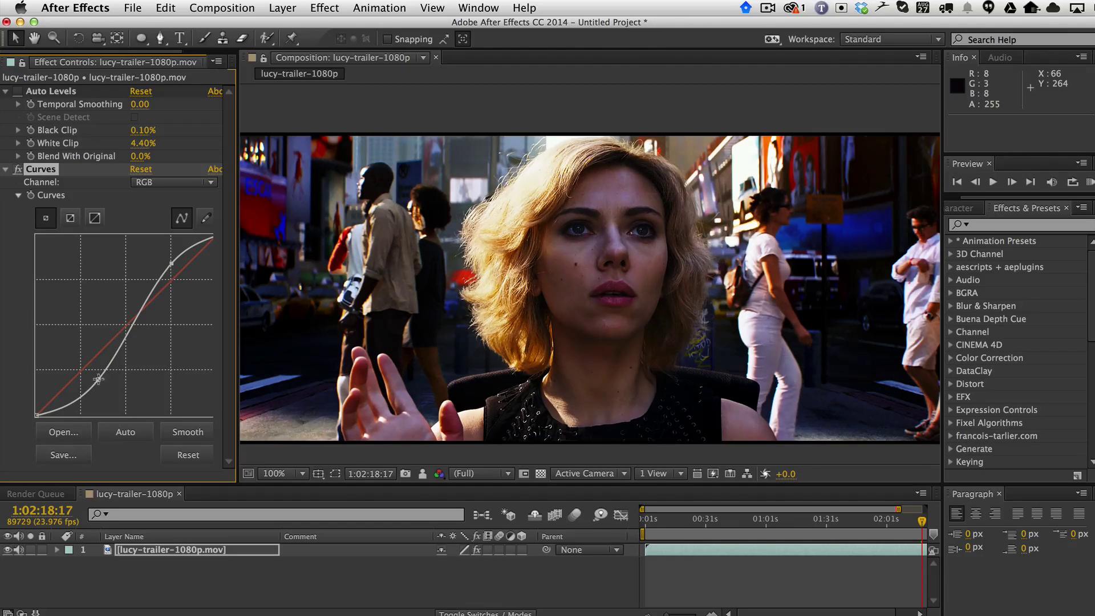
# Refine the shadow and highlight curve points until the RGB curve is a gentle lift.
pyautogui.moveTo(98, 379)
pyautogui.mouseDown()
pyautogui.moveTo(92, 365)
pyautogui.moveTo(89, 388)
pyautogui.mouseUp()
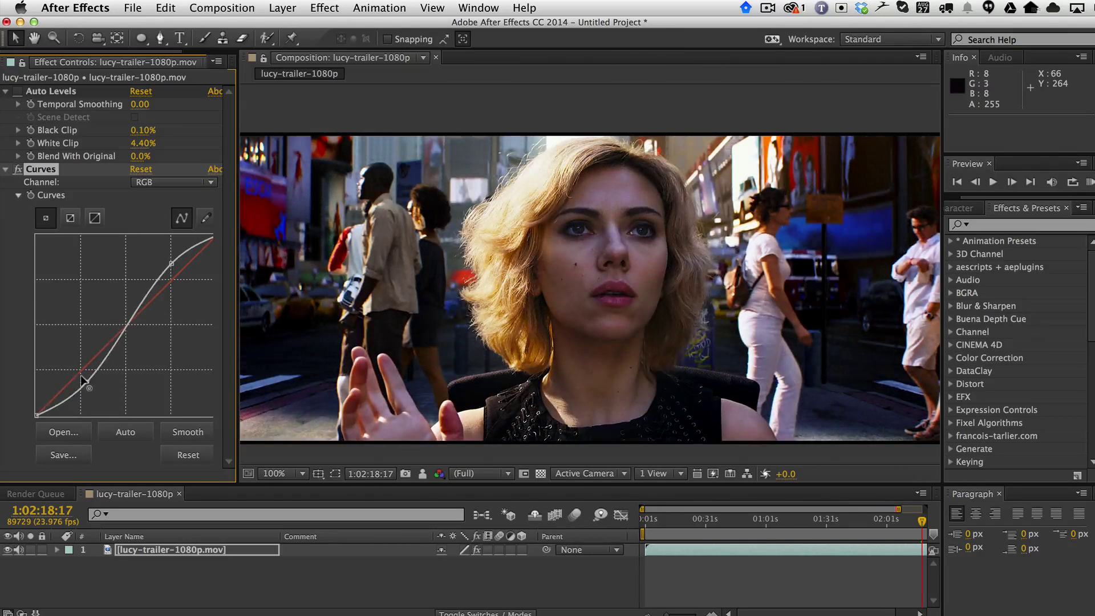
pyautogui.moveTo(172, 263); pyautogui.dragTo(183, 260)
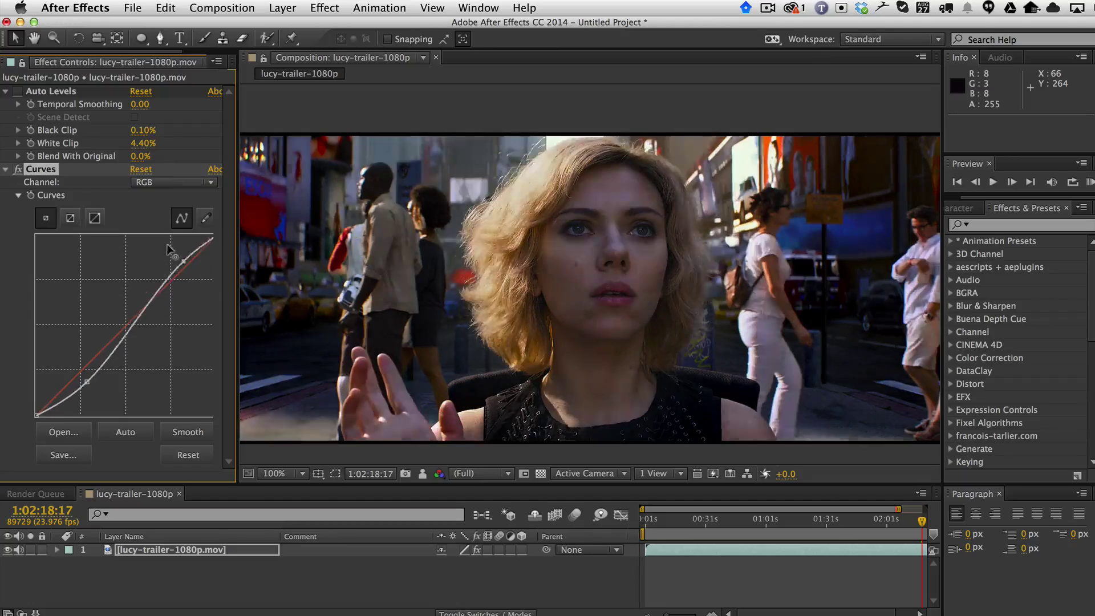
pyautogui.moveTo(87, 382)
pyautogui.mouseDown()
pyautogui.moveTo(42, 367)
pyautogui.moveTo(52, 362)
pyautogui.moveTo(86, 390)
pyautogui.mouseUp()
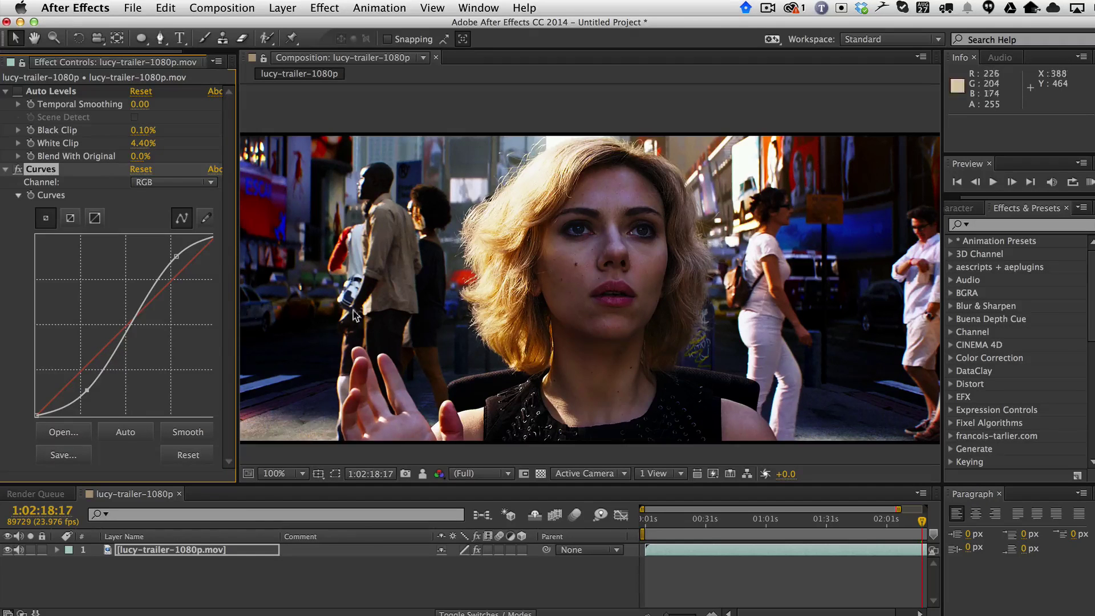
pyautogui.moveTo(85, 390); pyautogui.dragTo(67, 376)
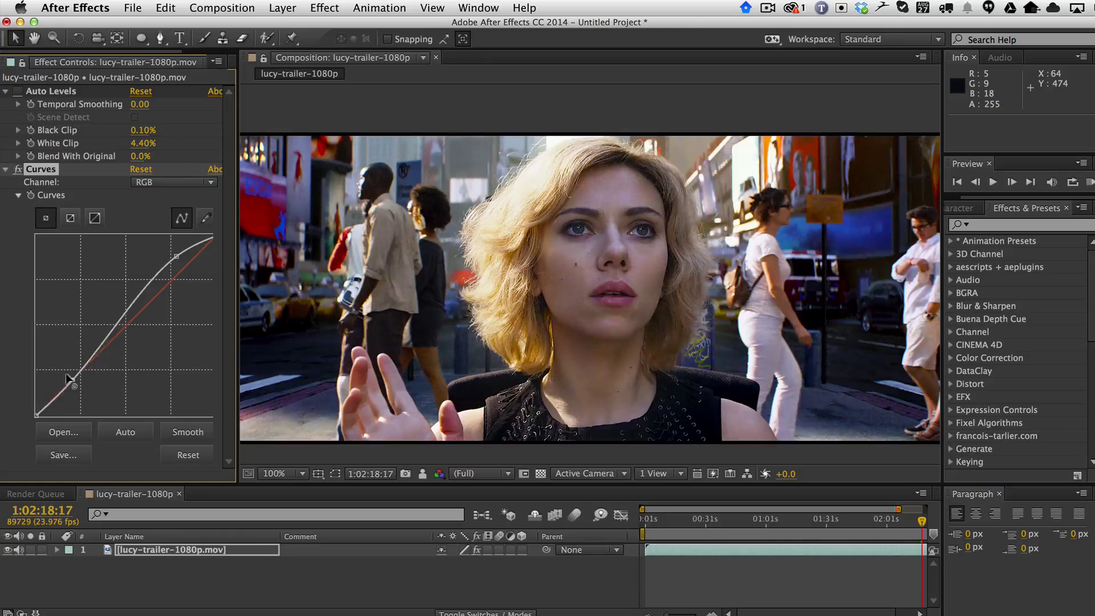
pyautogui.moveTo(176, 256)
pyautogui.mouseDown()
pyautogui.moveTo(191, 267)
pyautogui.moveTo(180, 244)
pyautogui.mouseUp()
pyautogui.moveTo(59, 369)
pyautogui.mouseDown()
pyautogui.moveTo(68, 381)
pyautogui.moveTo(56, 381)
pyautogui.mouseUp()
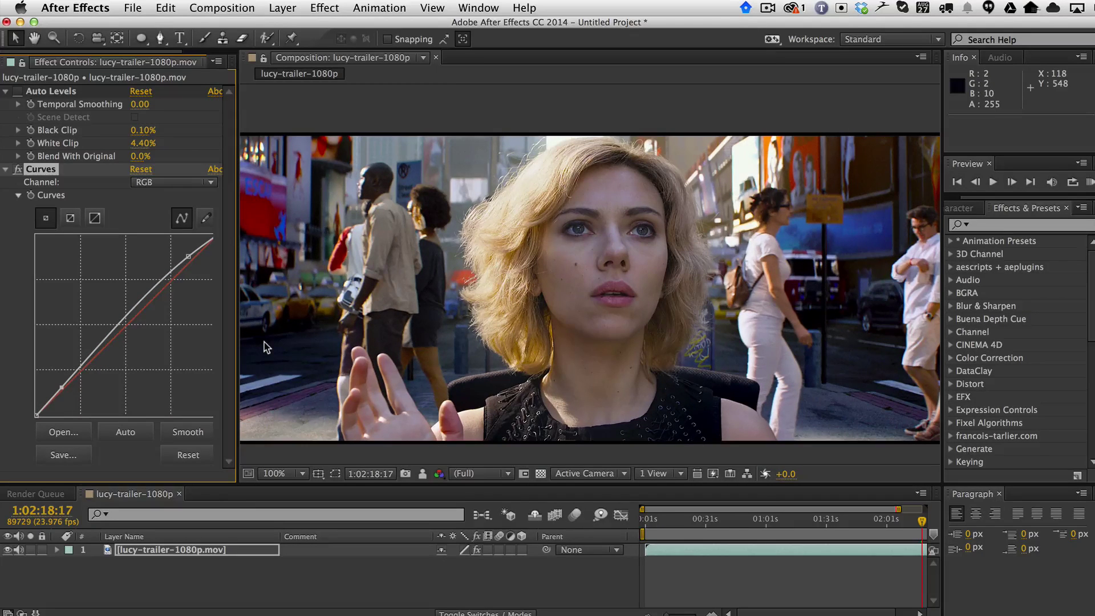
# Disable Curves and collapse both Auto Levels and Curves in Effect Controls.
pyautogui.click(18, 169)
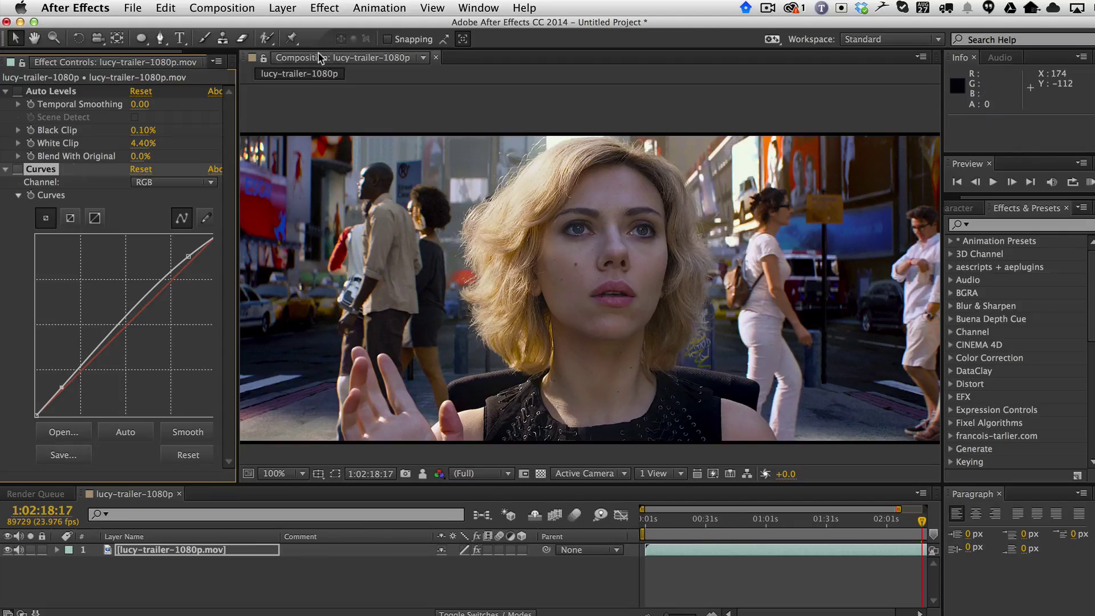
pyautogui.click(5, 91)
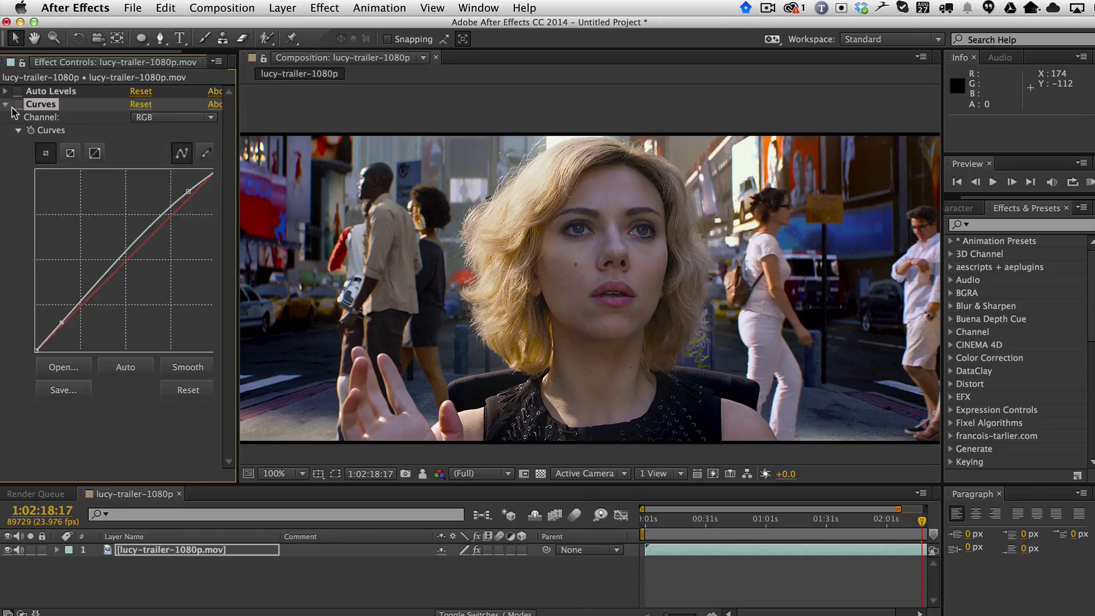
pyautogui.click(5, 105)
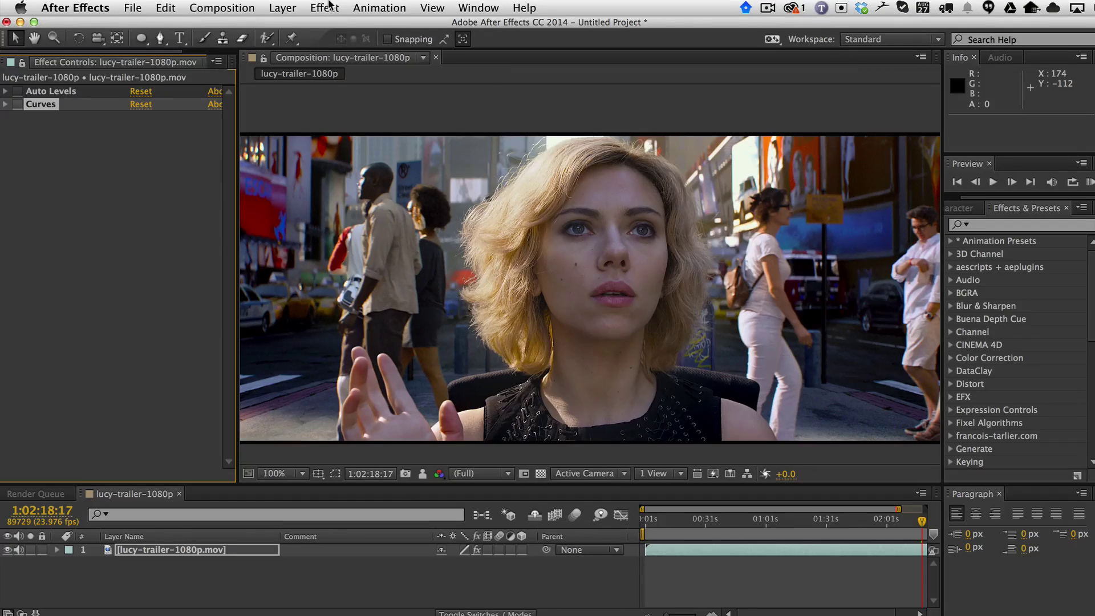
# Add Fixel ALCE 2 from Fixel Algorithms, at Filter Radius 10 and Intensity Level 50.
pyautogui.click(329, 7)
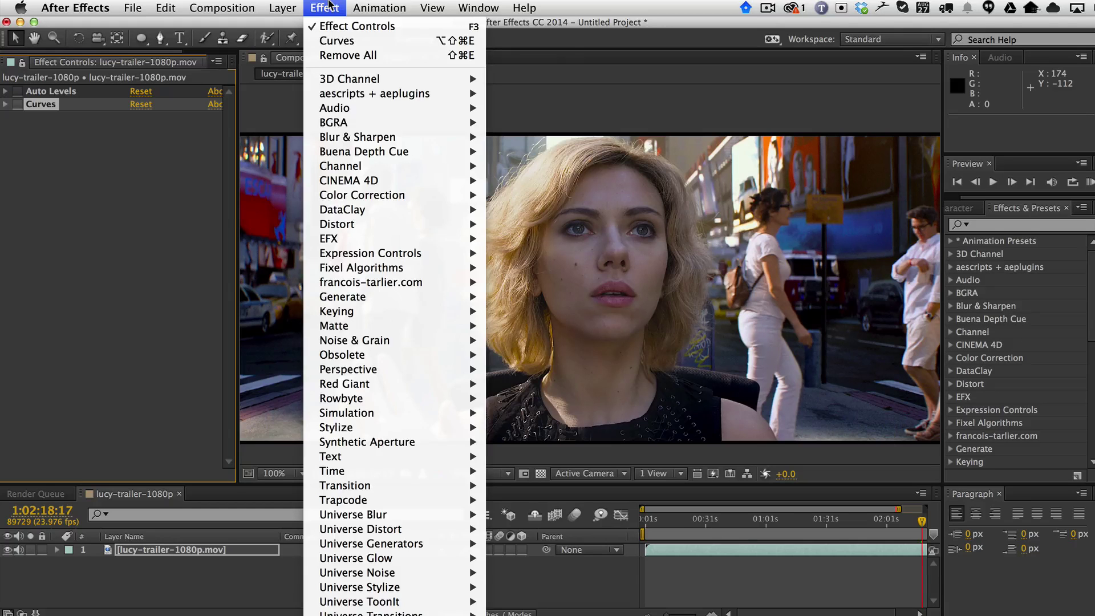
pyautogui.moveTo(476, 273)
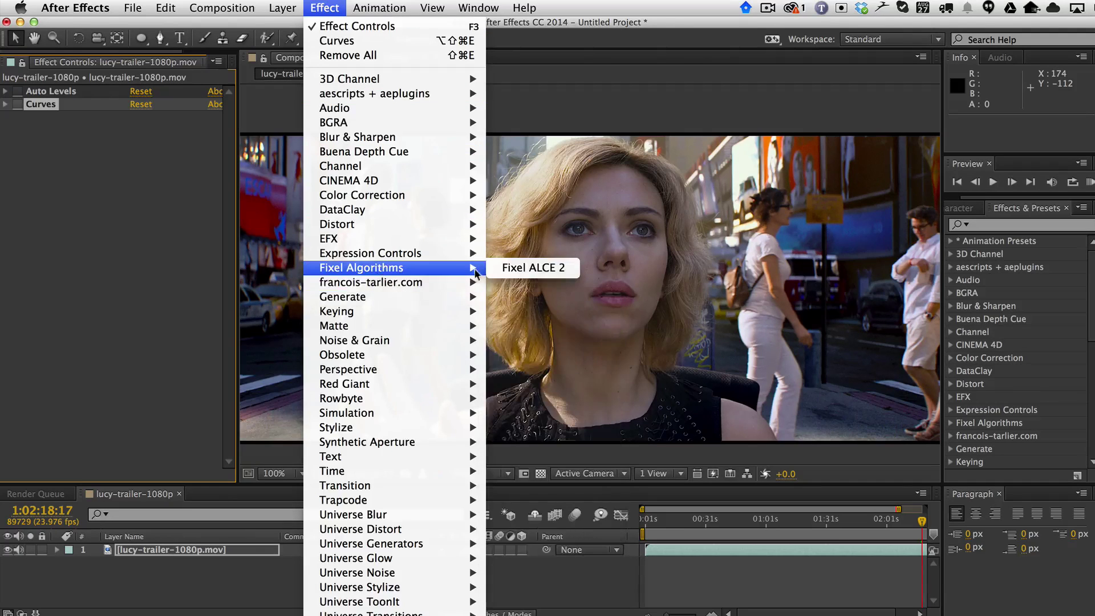
pyautogui.click(532, 267)
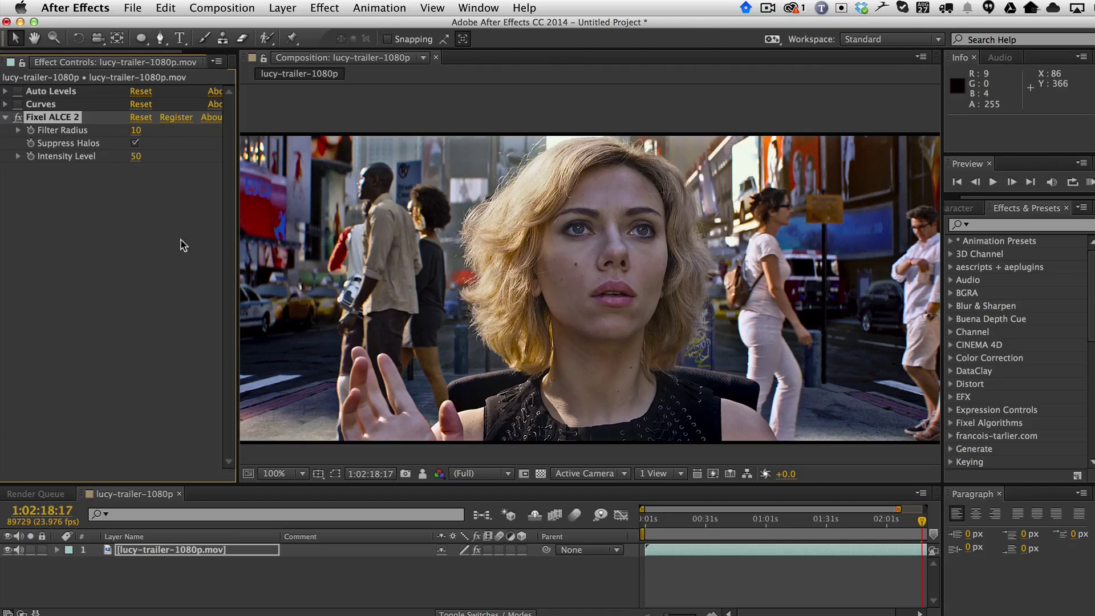
# Compare Fixel ALCE 2 on and off, then raise its Filter Radius from 10 to 50.
pyautogui.click(19, 118)
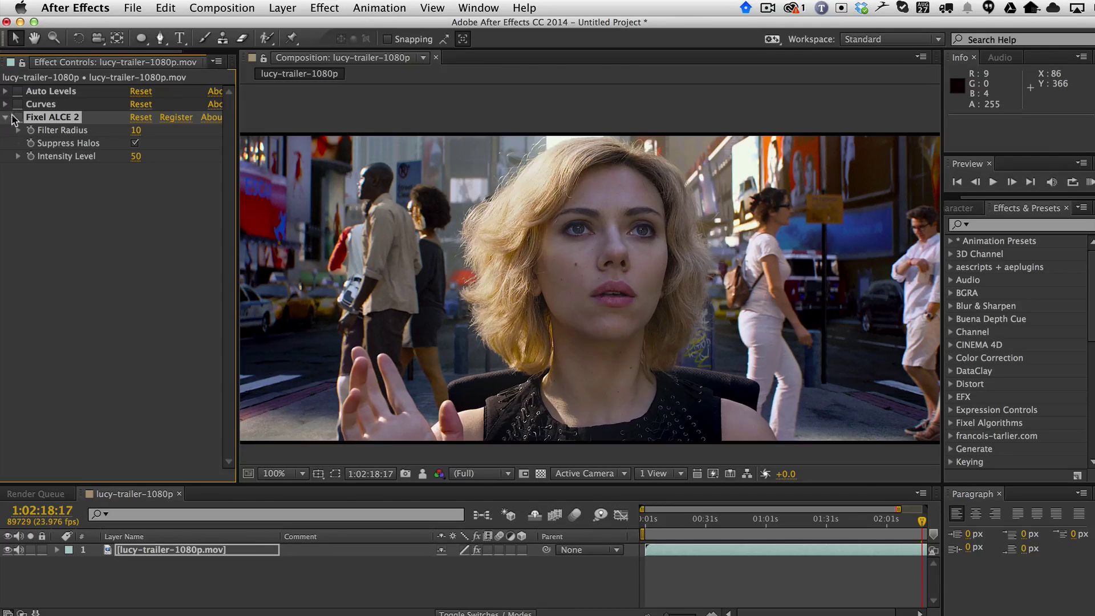
pyautogui.click(17, 117)
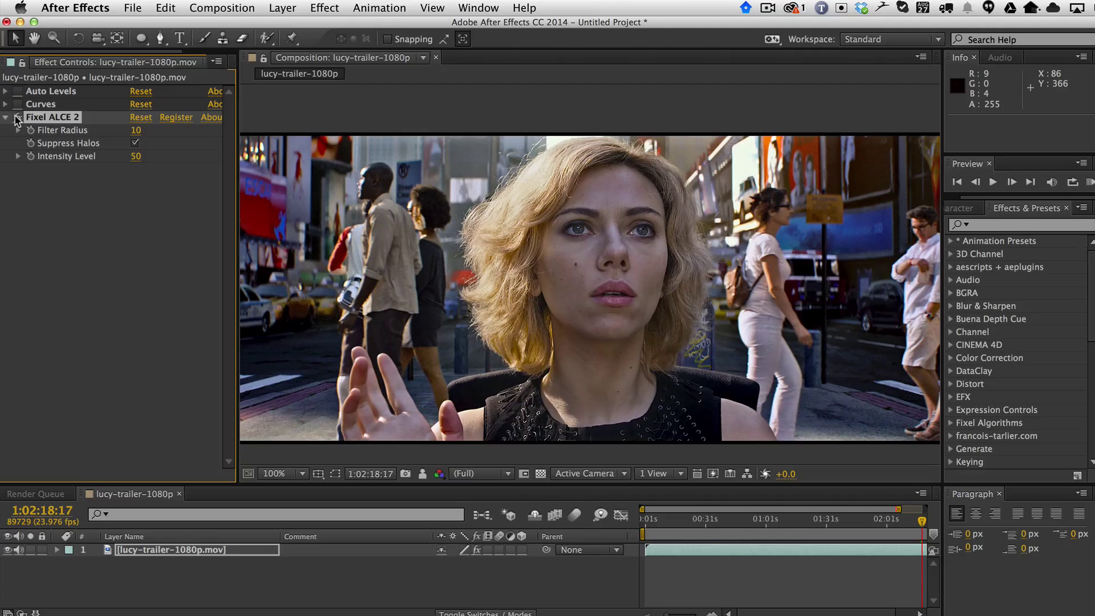
pyautogui.click(17, 117)
pyautogui.click(18, 117)
pyautogui.click(17, 118)
pyautogui.click(19, 130)
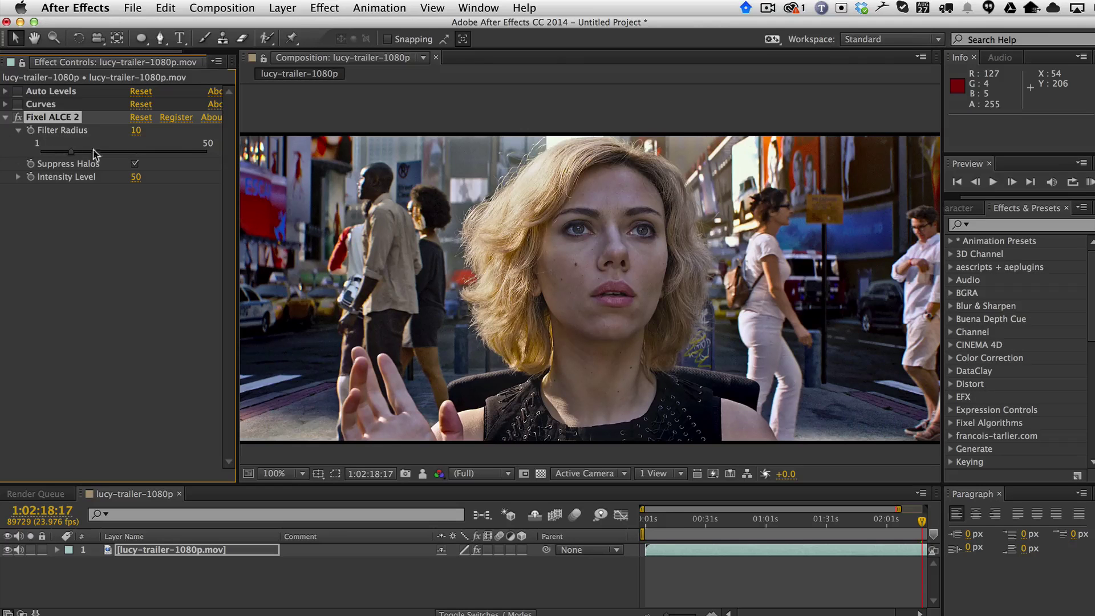
pyautogui.moveTo(73, 153); pyautogui.dragTo(228, 160)
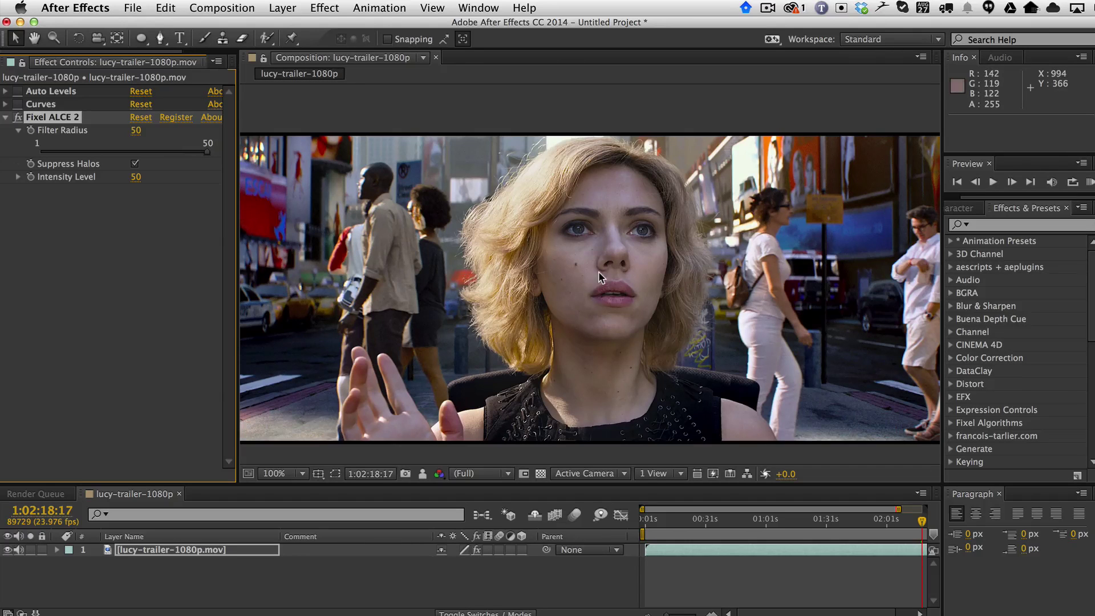
# Duplicate lucy-trailer-1080p.mov and delete Auto Levels and Curves from the top copy.
pyautogui.click(154, 564)
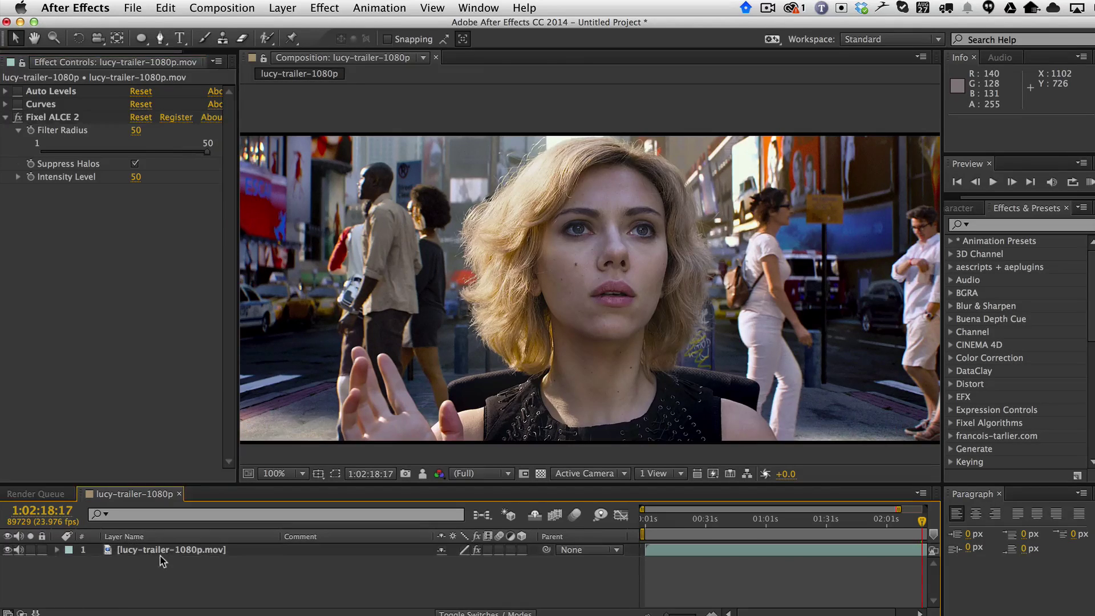
pyautogui.click(169, 551)
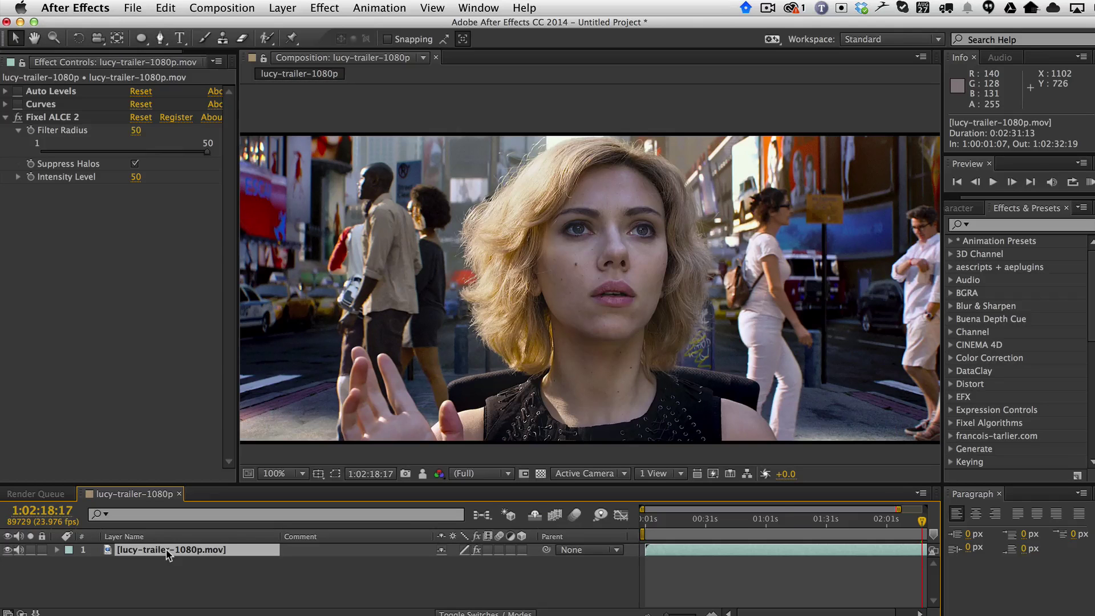
pyautogui.press('super+d')
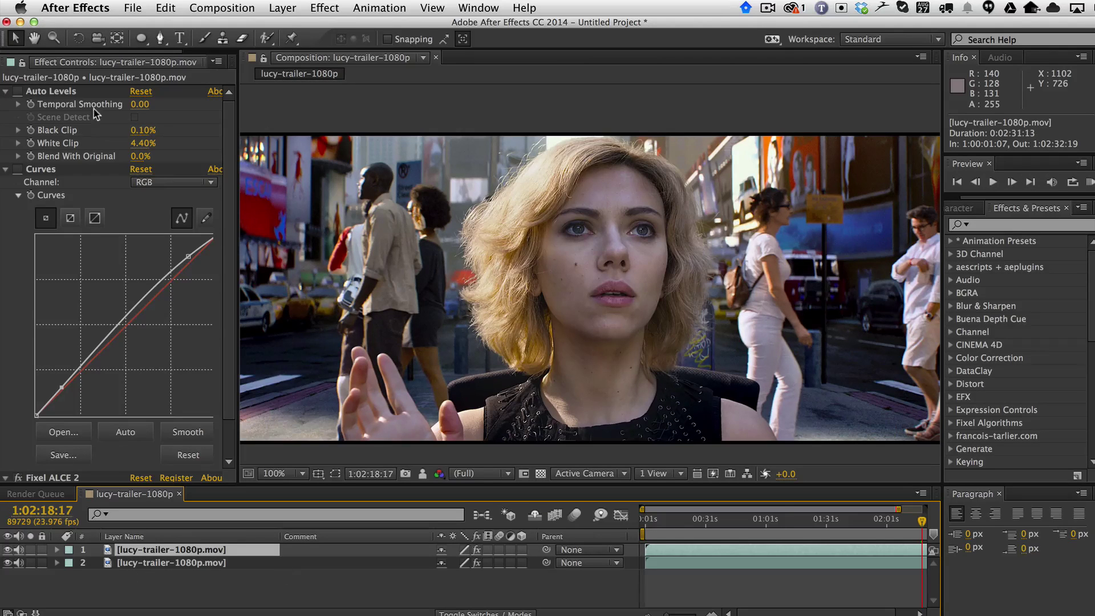
pyautogui.click(5, 92)
pyautogui.click(5, 104)
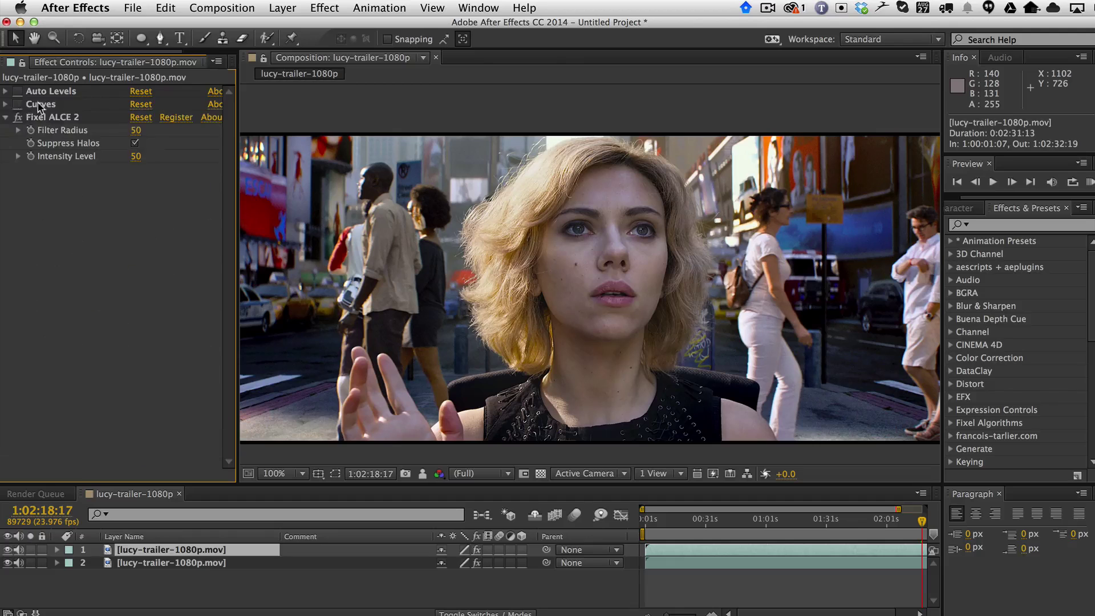
pyautogui.moveTo(35, 104); pyautogui.dragTo(41, 95)
pyautogui.press('Delete')
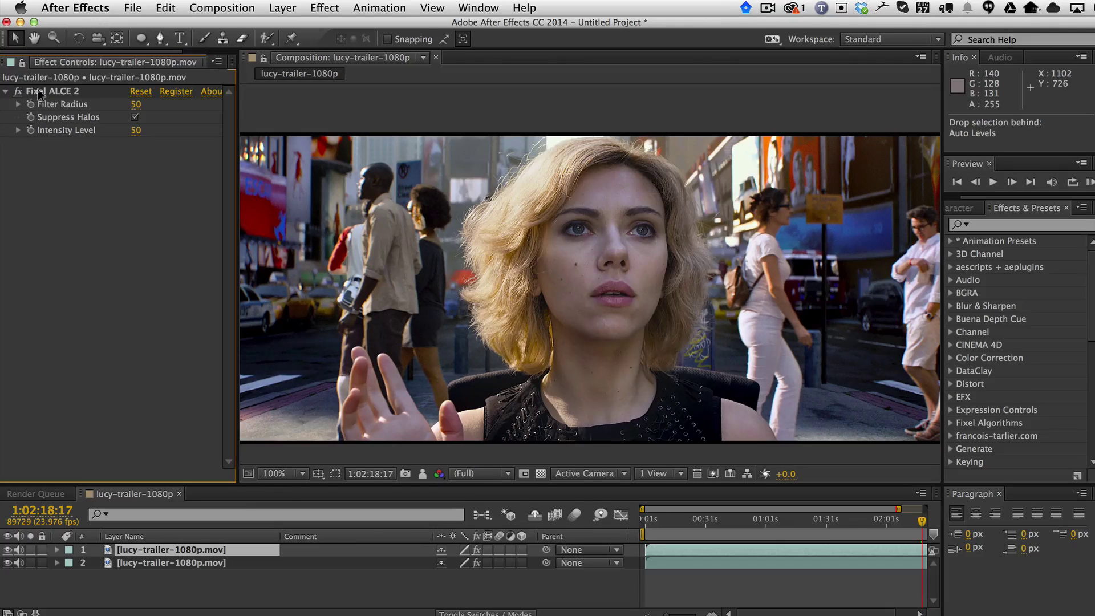
# Draw an elliptical mask around the woman's face and give it a 50-pixel feather.
pyautogui.press('g')
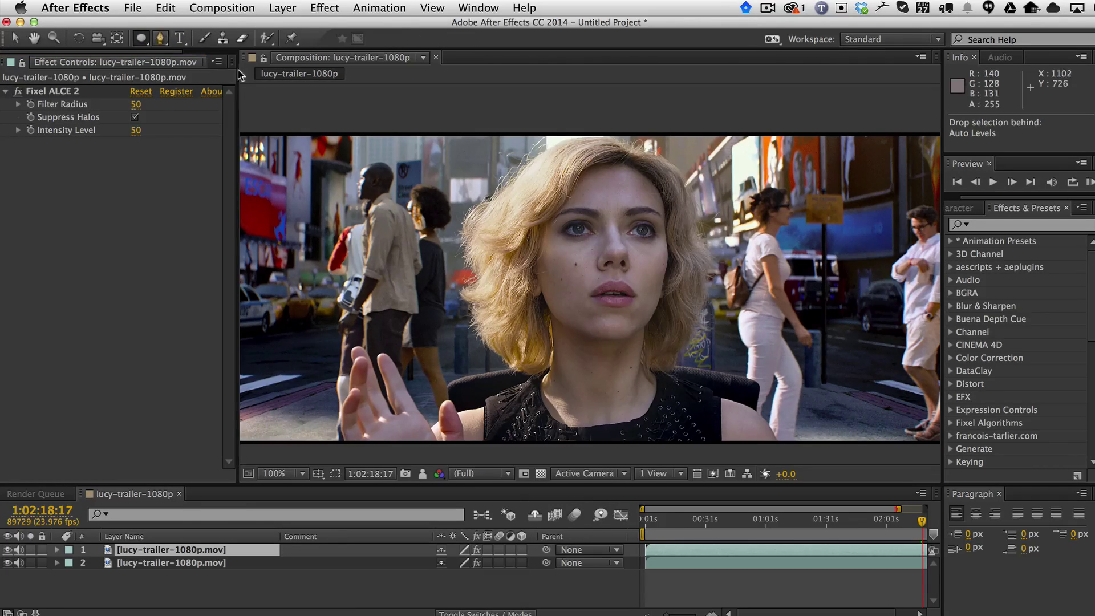
pyautogui.press('q')
pyautogui.moveTo(489, 138); pyautogui.dragTo(701, 425)
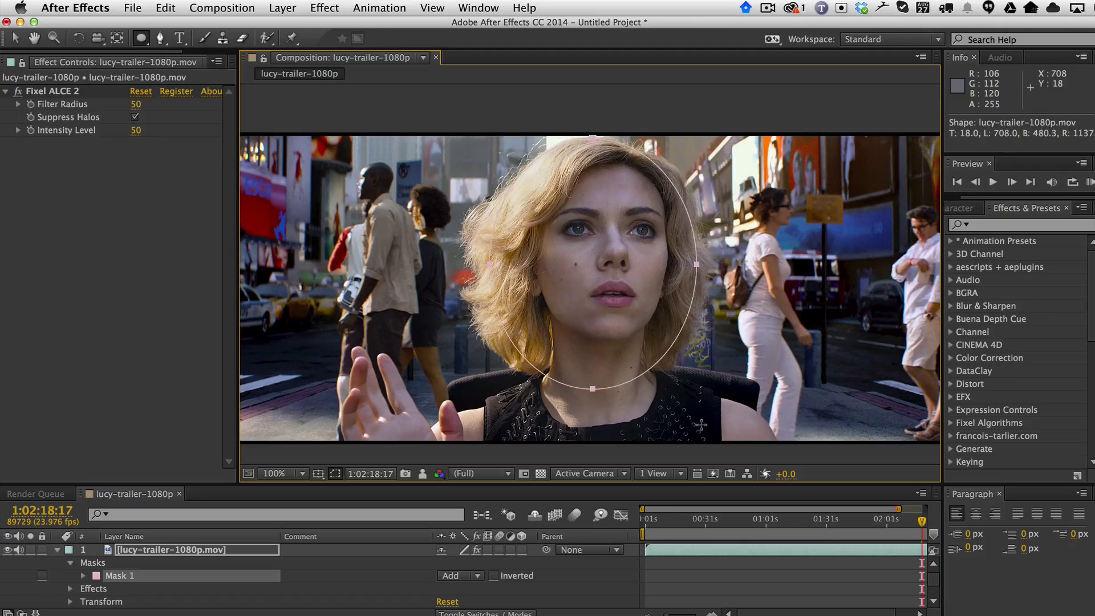
pyautogui.hotkey('ctrl', 'd')
pyautogui.press('f')
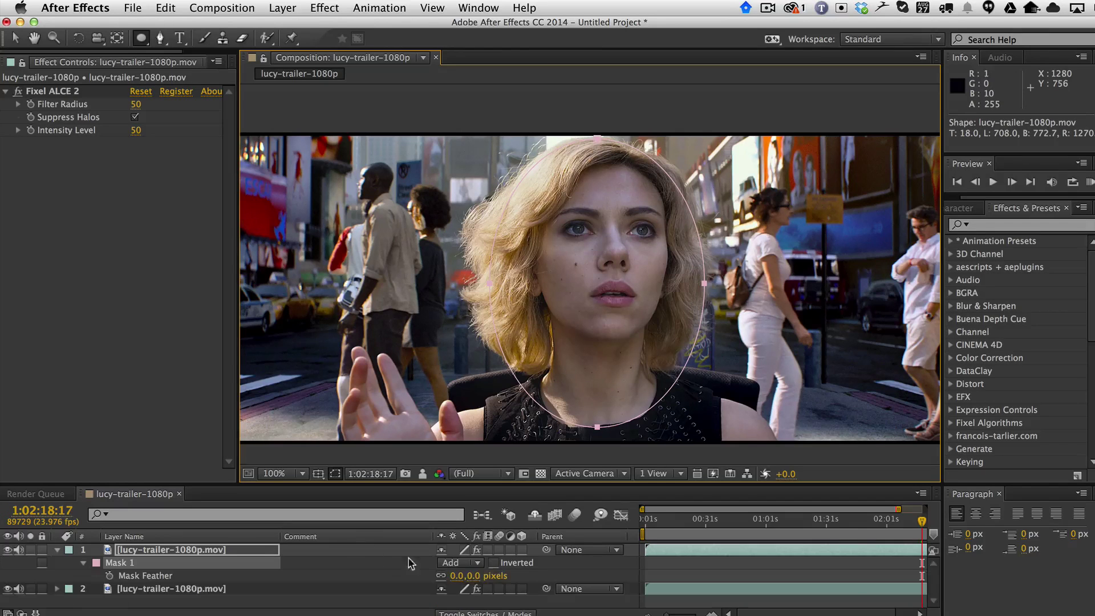
pyautogui.click(468, 576)
pyautogui.write('50')
pyautogui.press('Return')
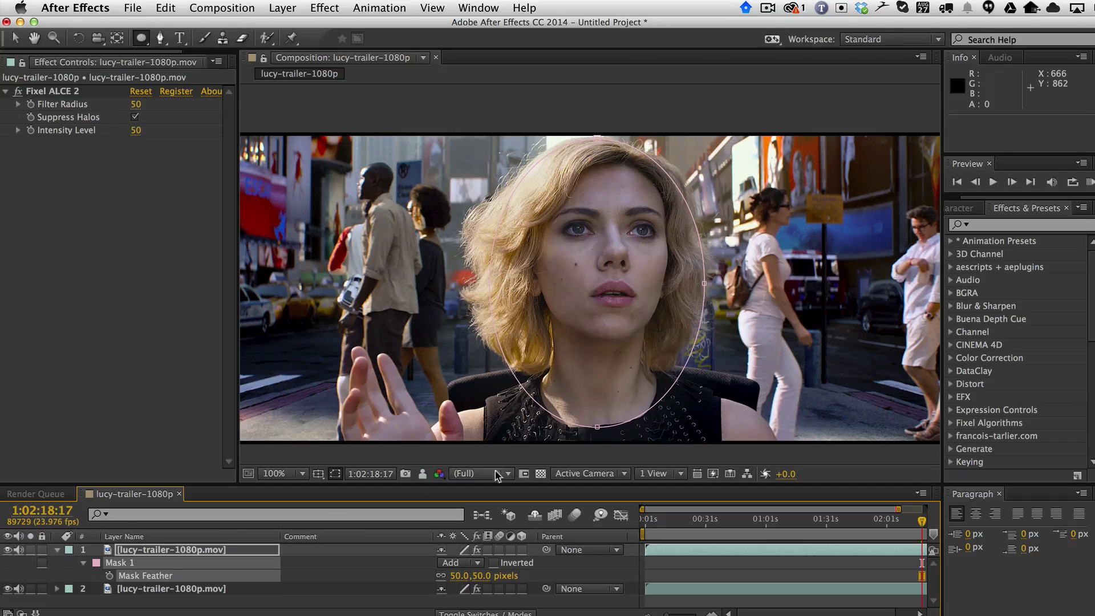
# Check the masked face by toggling the bottom layer's visibility, then select the bottom layer.
pyautogui.click(153, 550)
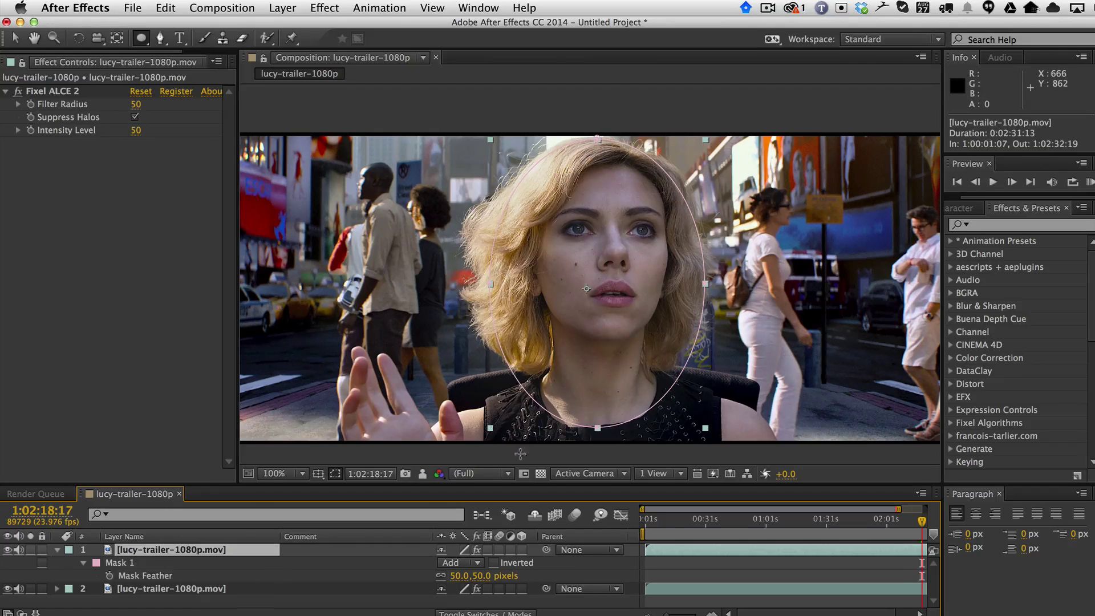
pyautogui.click(8, 590)
pyautogui.click(7, 589)
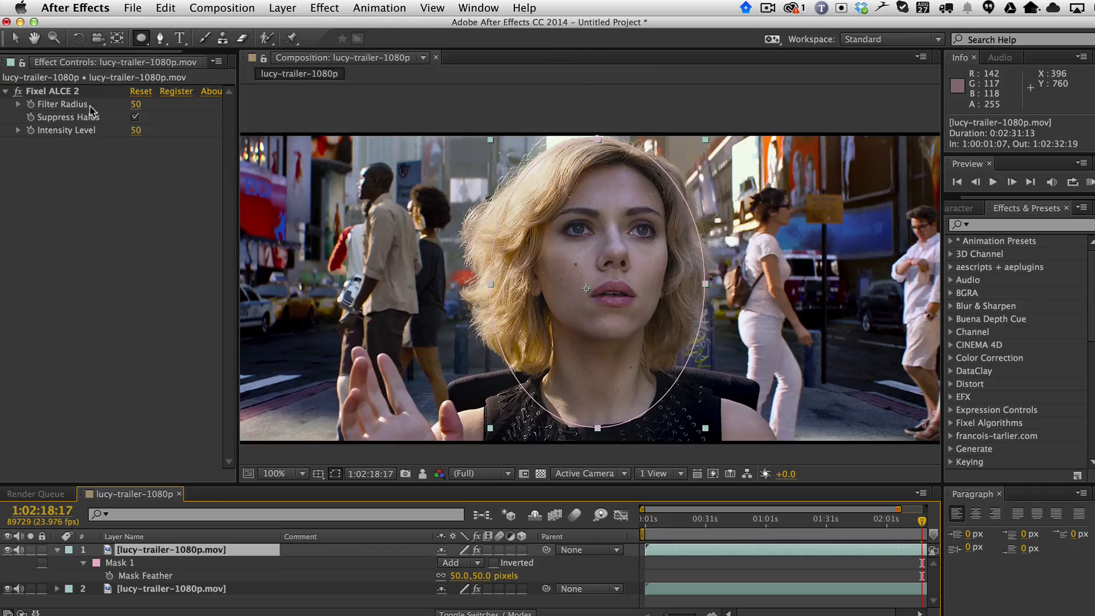
pyautogui.click(168, 588)
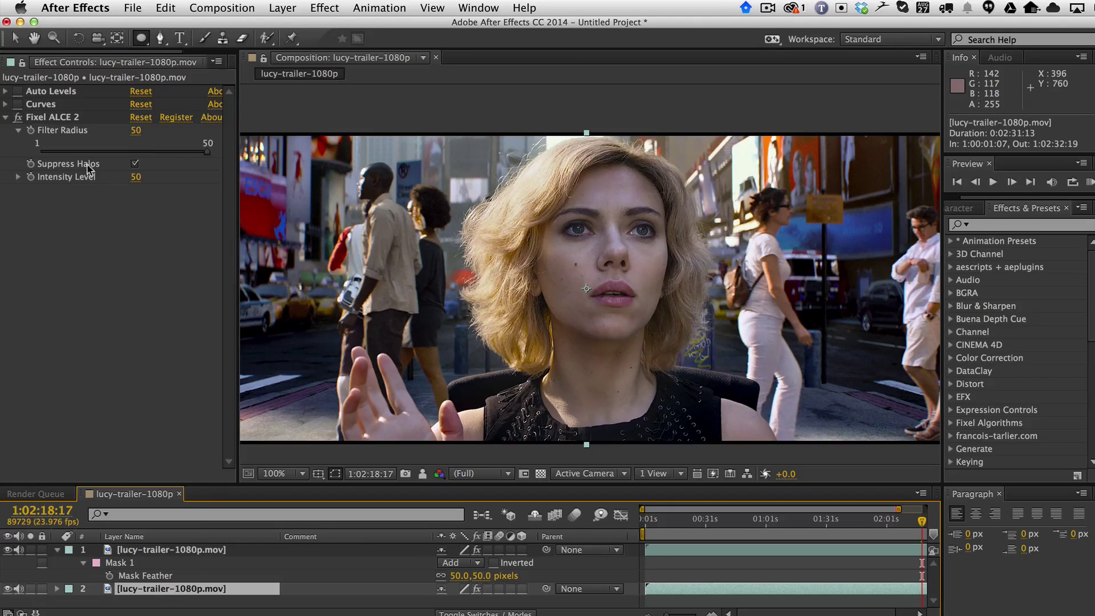
# Lower the bottom layer's Filter Radius to 10 and compare Suppress Halos, leaving it on.
pyautogui.moveTo(136, 130); pyautogui.dragTo(115, 130)
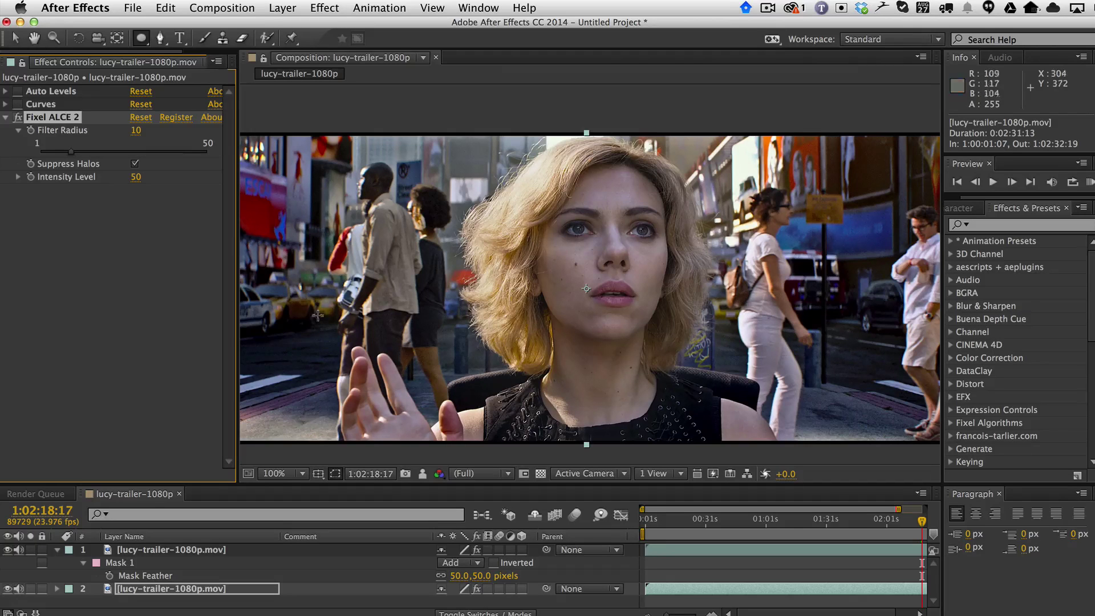
pyautogui.click(152, 592)
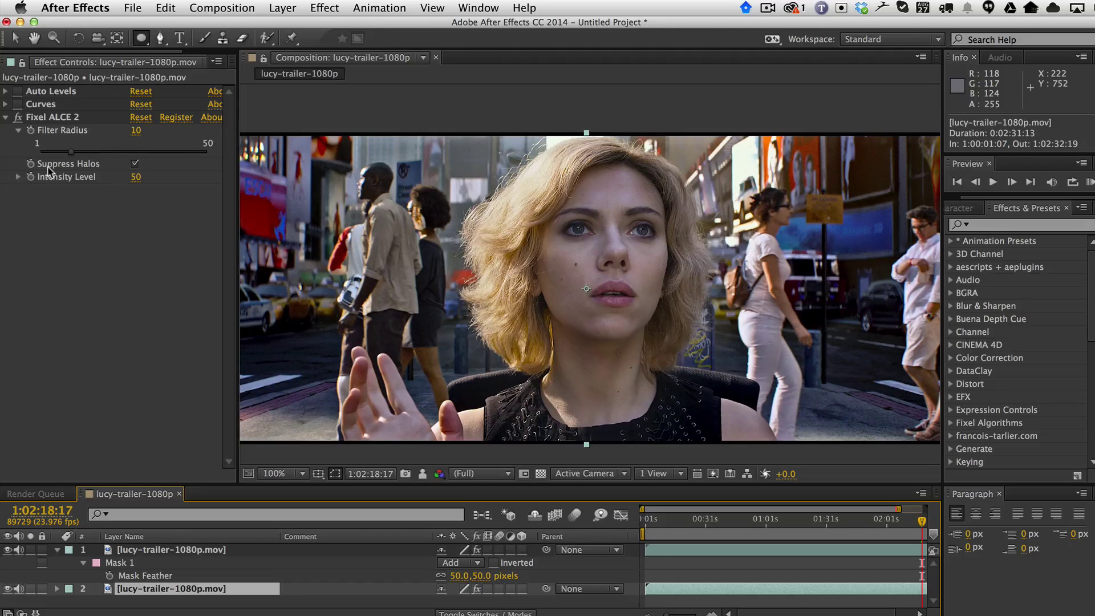
pyautogui.click(135, 165)
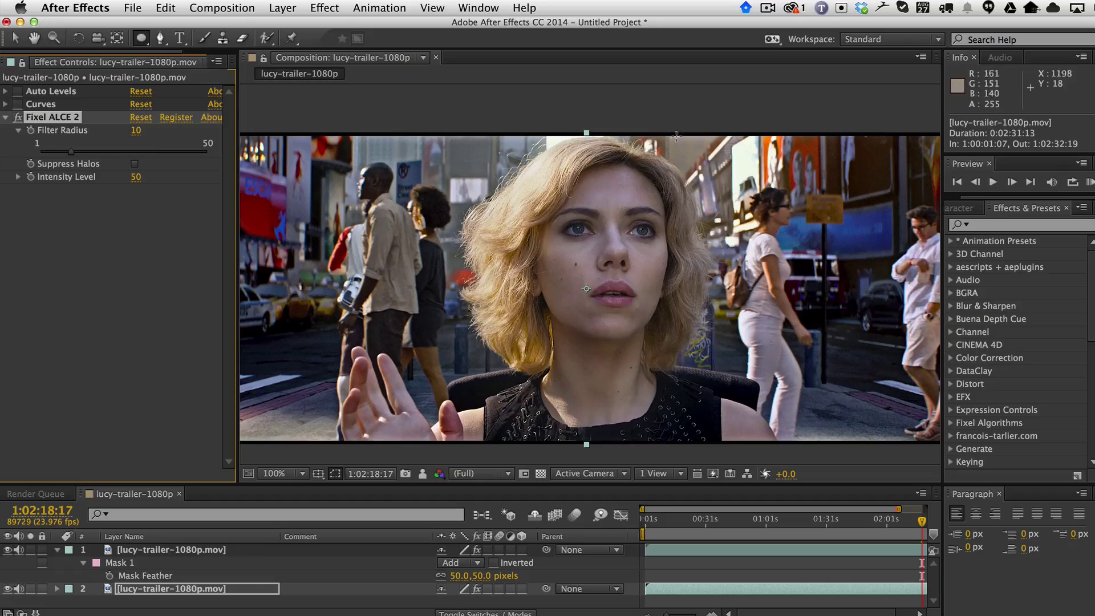
pyautogui.click(136, 165)
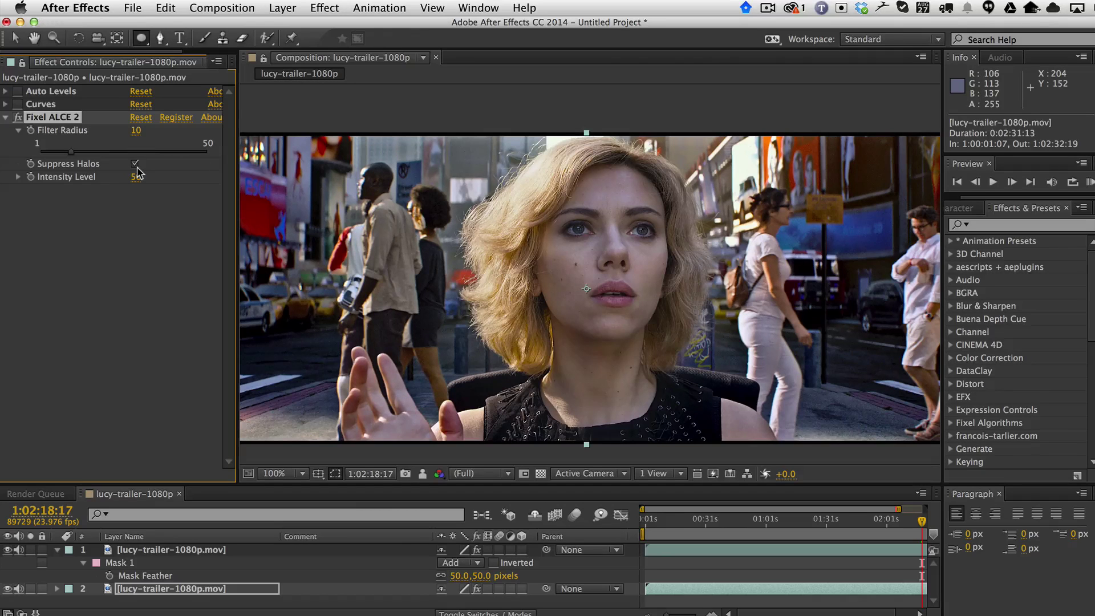
pyautogui.click(135, 165)
pyautogui.click(136, 163)
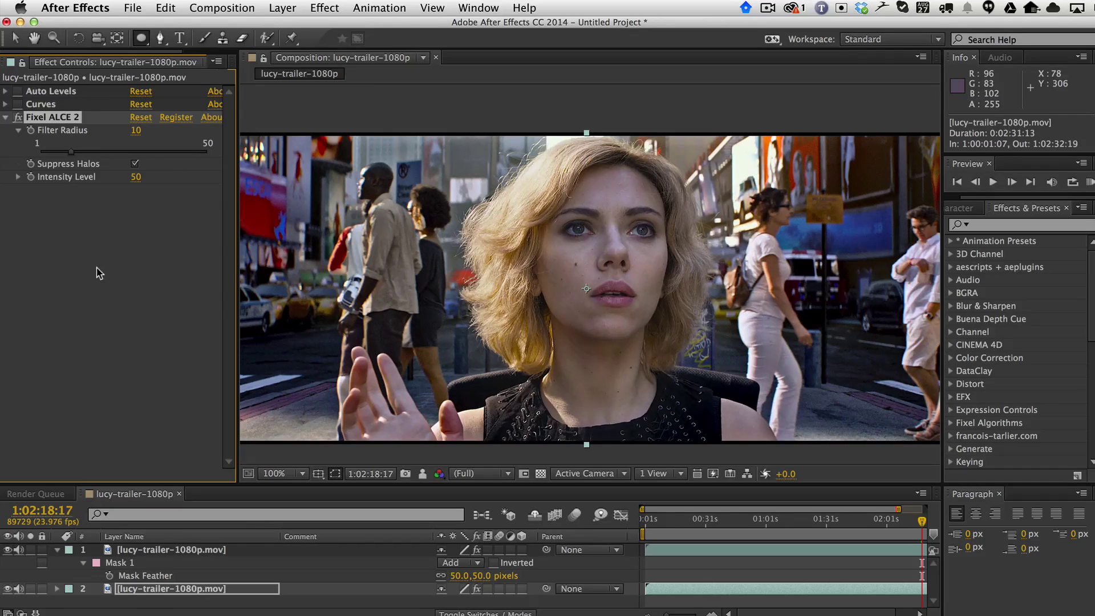
# Raise the bottom layer's Intensity Level to 100 and enlarge the Composition panel.
pyautogui.click(146, 593)
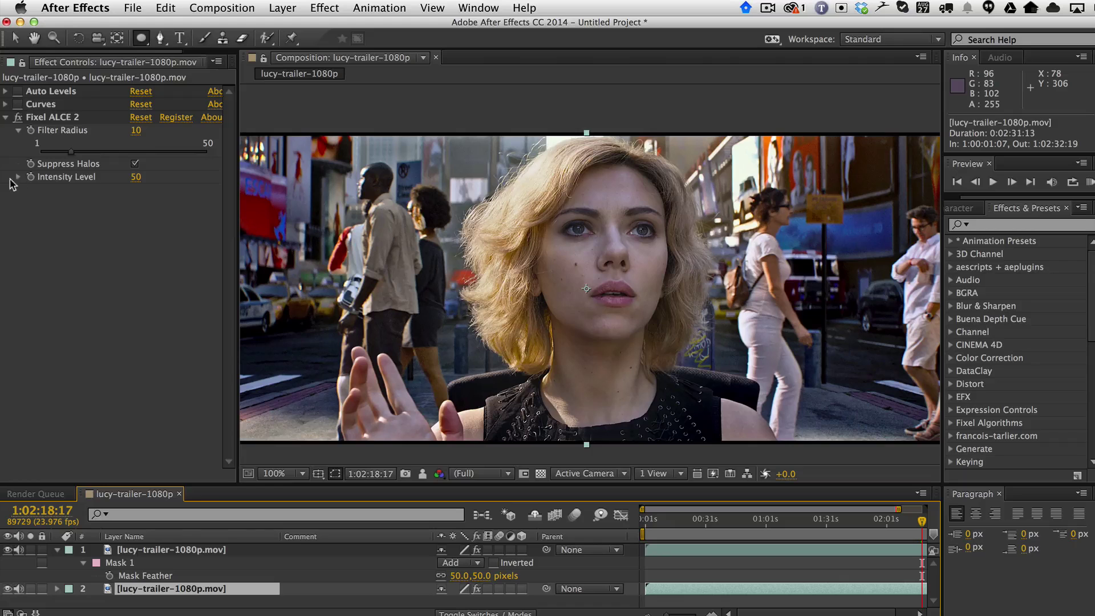
pyautogui.click(17, 177)
pyautogui.click(124, 200)
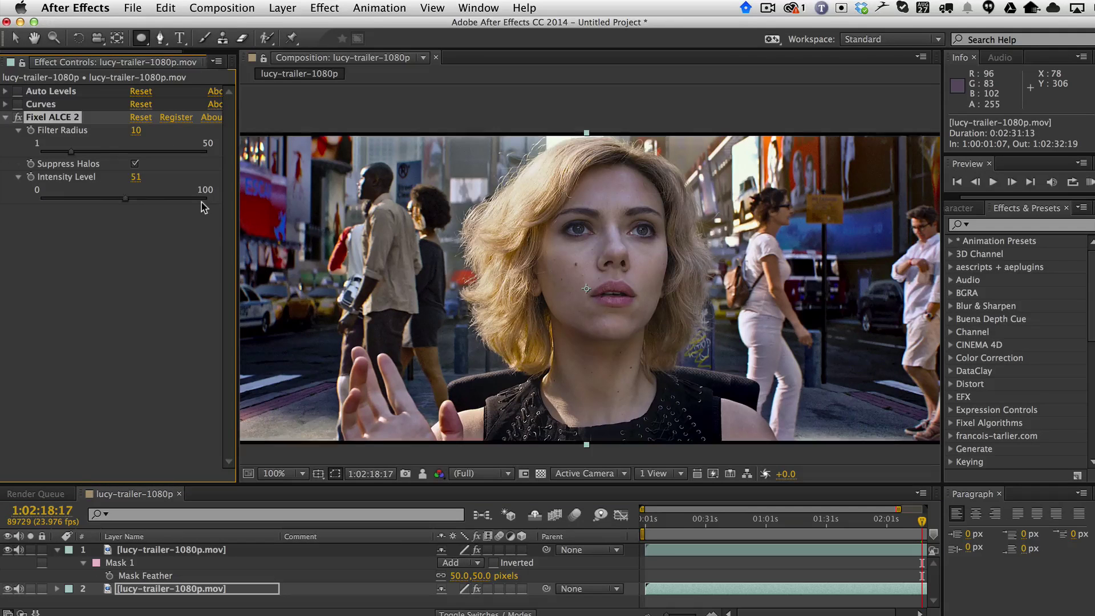
pyautogui.click(207, 199)
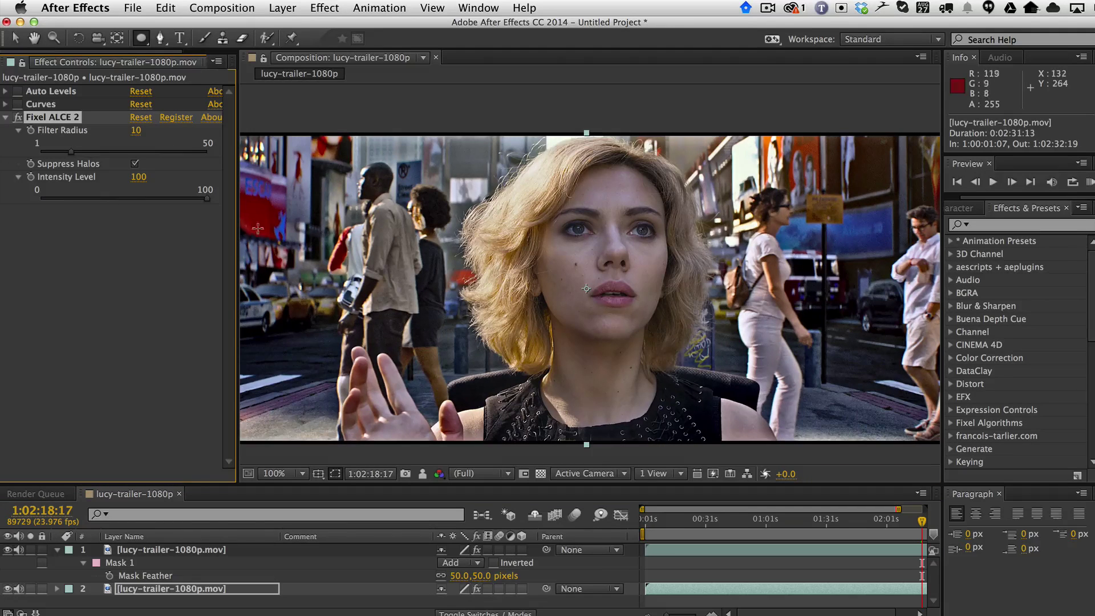
pyautogui.moveTo(236, 225); pyautogui.dragTo(167, 225)
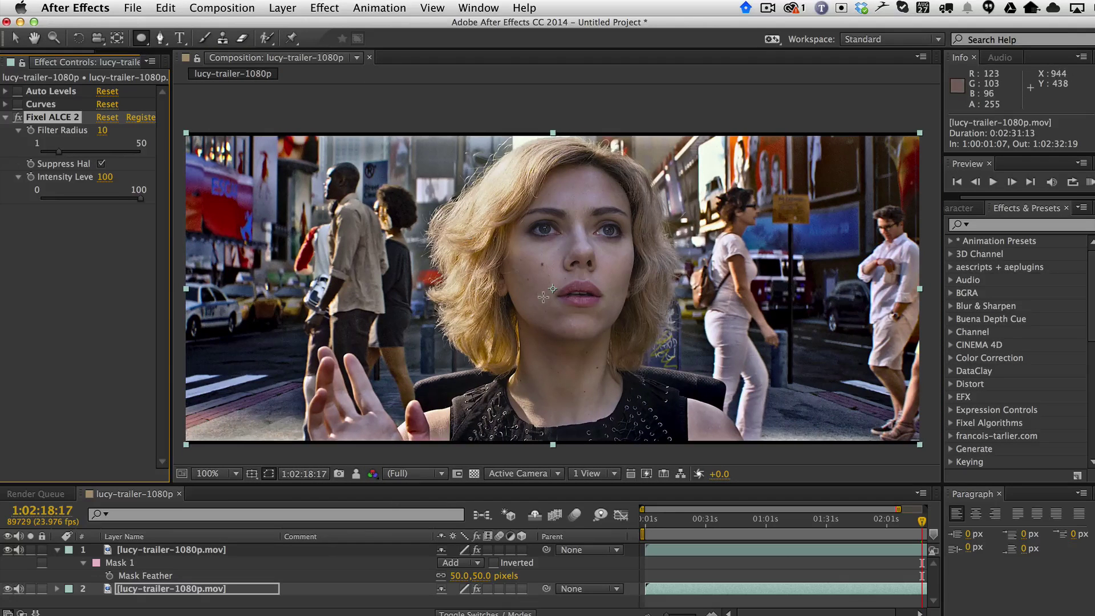
# Hide layer handles and mask outlines in the Composition viewer with Cmd+Shift+H.
pyautogui.press('super+shift+h')
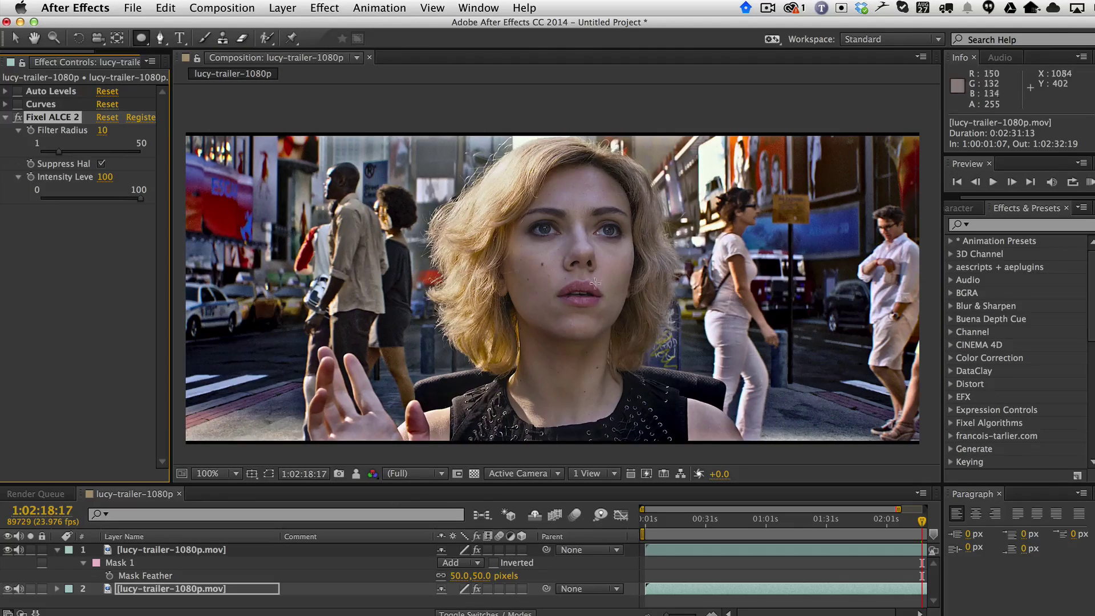